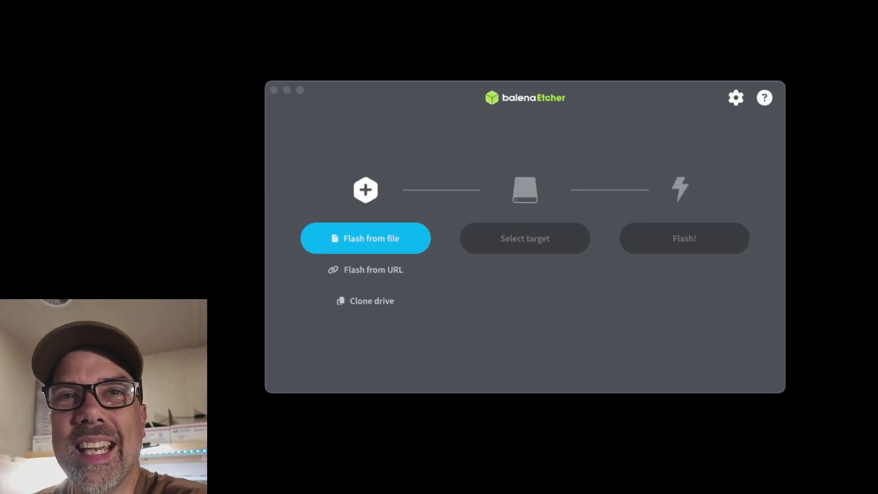
# Flash digipi-1.8-3.img onto the Apple SDXC Reader Media card in balenaEtcher
pyautogui.click(358, 235)
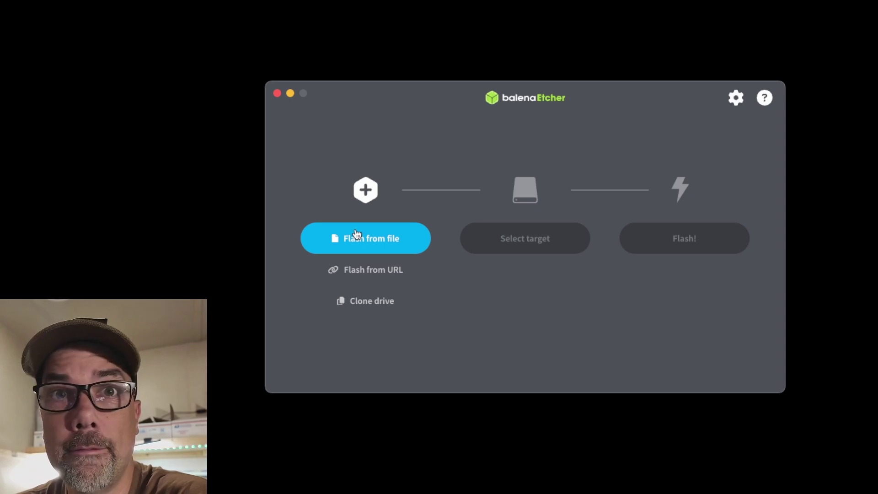
pyautogui.click(357, 234)
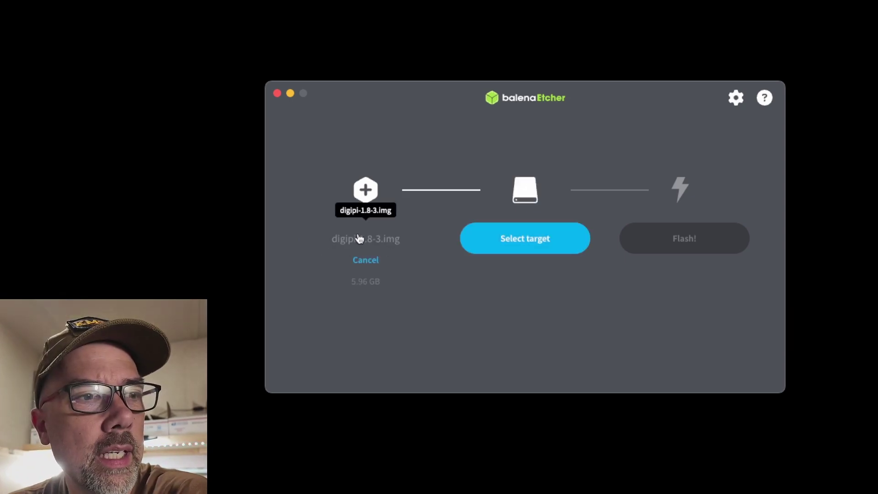
pyautogui.click(515, 250)
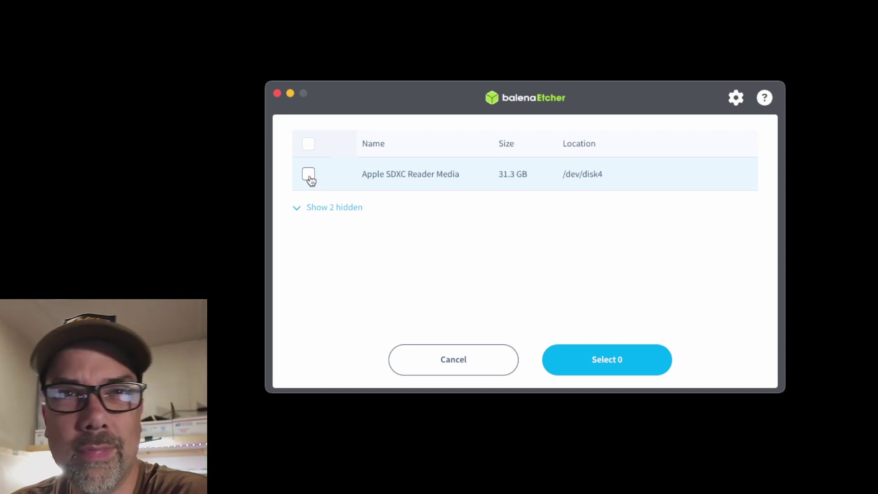
pyautogui.click(308, 175)
pyautogui.click(602, 370)
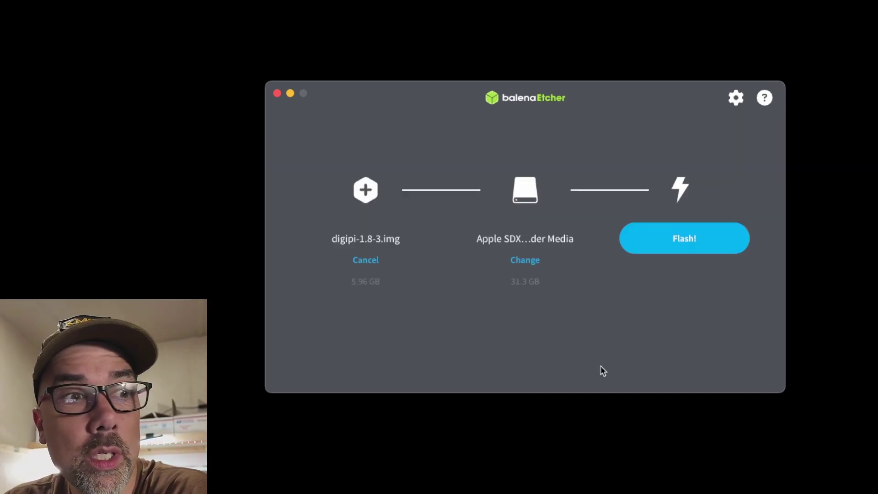
pyautogui.click(657, 248)
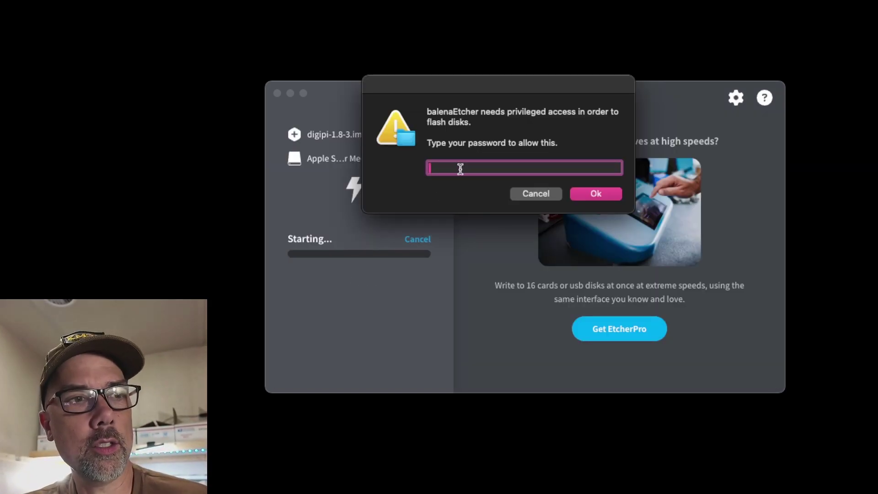
# Authorise the flash with the account password, then bring up the Wi-Fi network list
pyautogui.write('********')
pyautogui.press('Return')
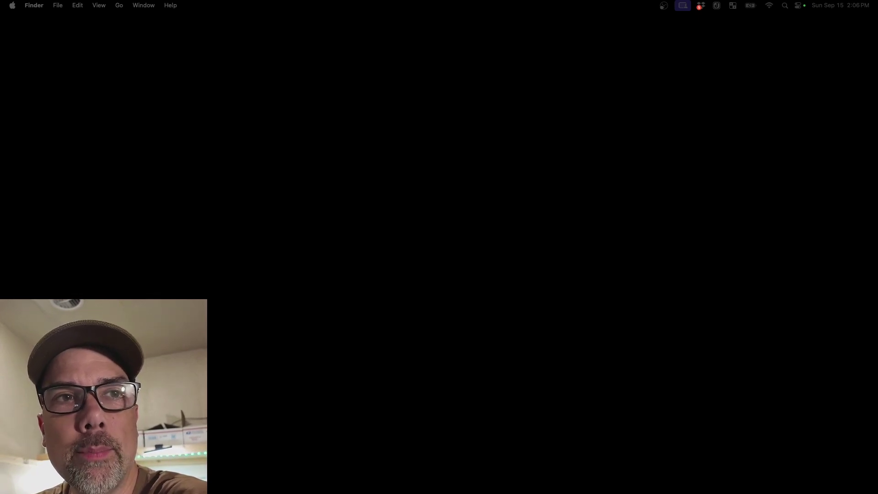
pyautogui.click(771, 6)
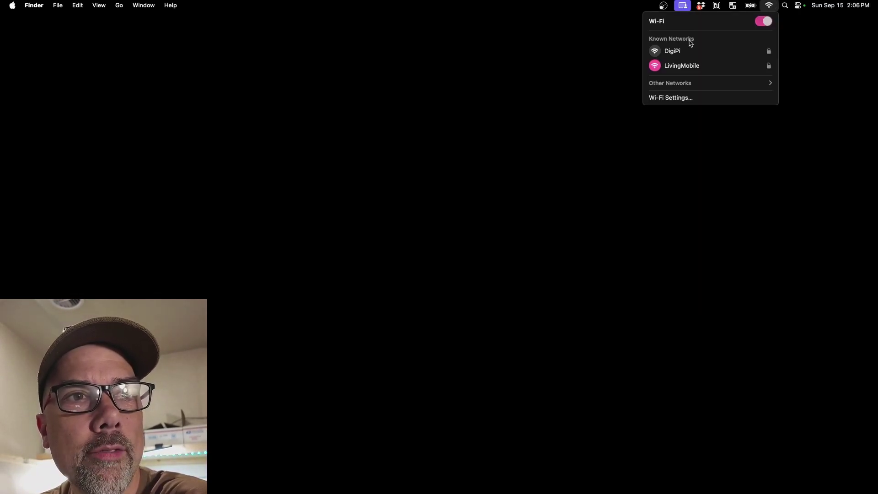
# Join the DigiPi Wi-Fi network and close the network list
pyautogui.click(680, 53)
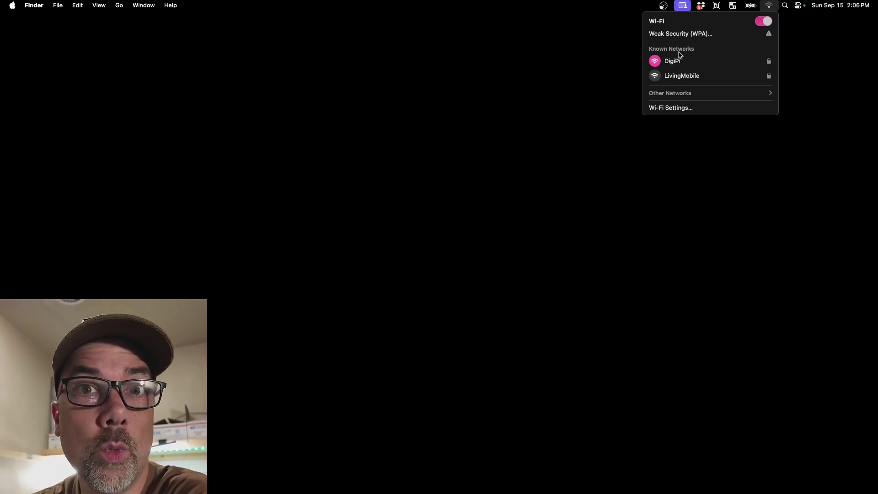
pyautogui.click(585, 89)
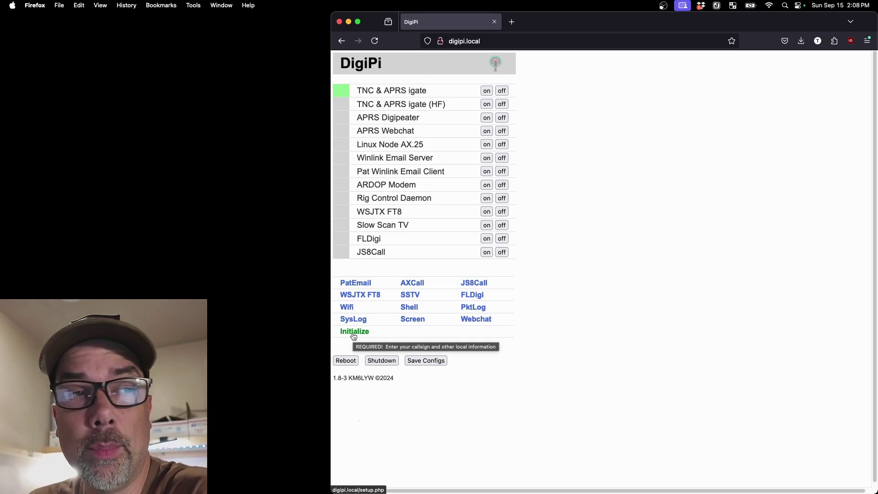
# Open DigiPi's Initialize setup page and start editing its address
pyautogui.click(354, 331)
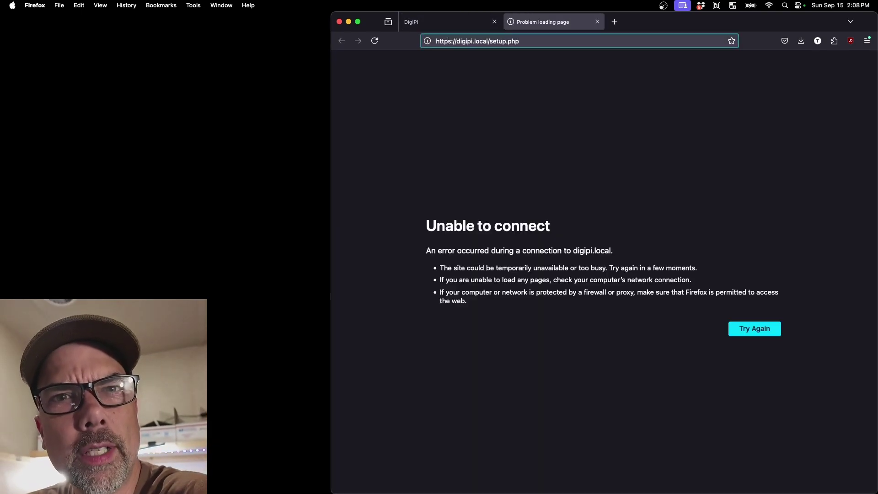
pyautogui.click(448, 41)
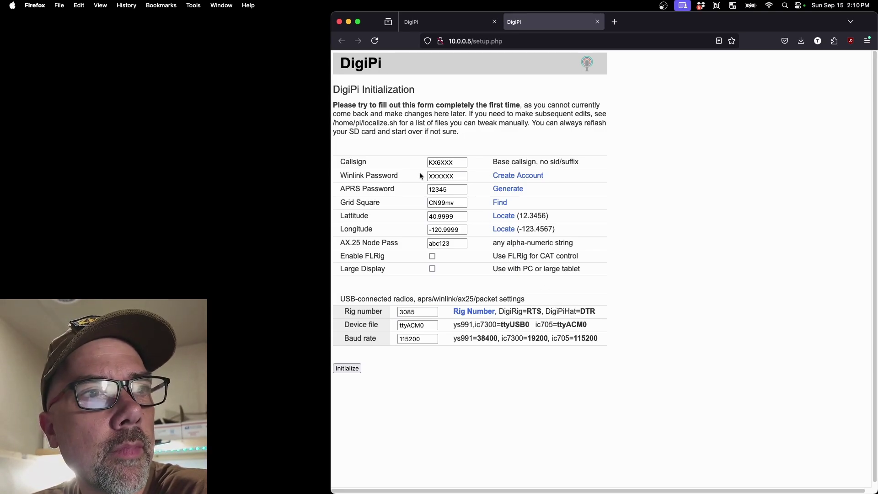
# Place the cursor in the setup form's Callsign field
pyautogui.click(459, 160)
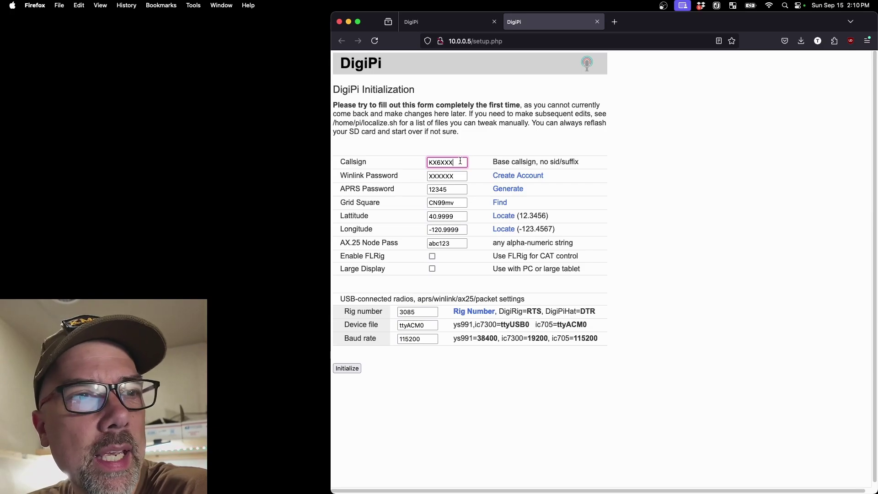
# Replace the sample KX6XXX callsign with the operator's callsign and enter their APRS passcode
pyautogui.moveTo(460, 161); pyautogui.dragTo(396, 160)
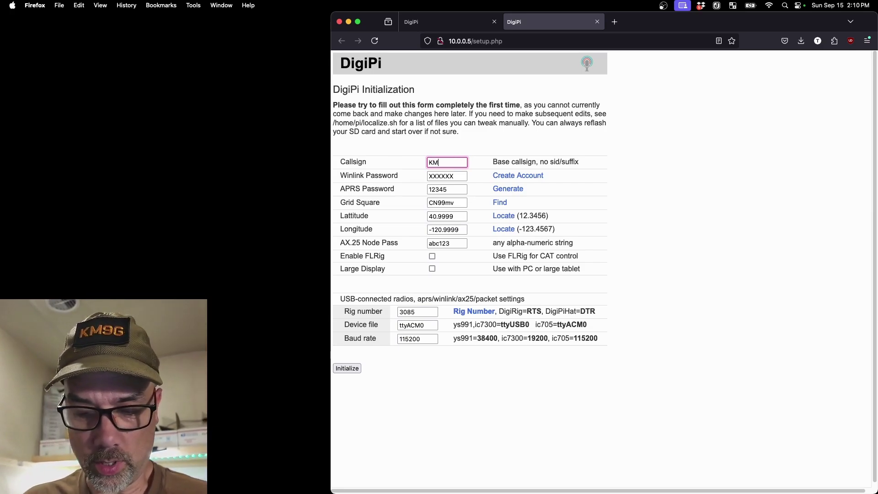
pyautogui.press('Tab')
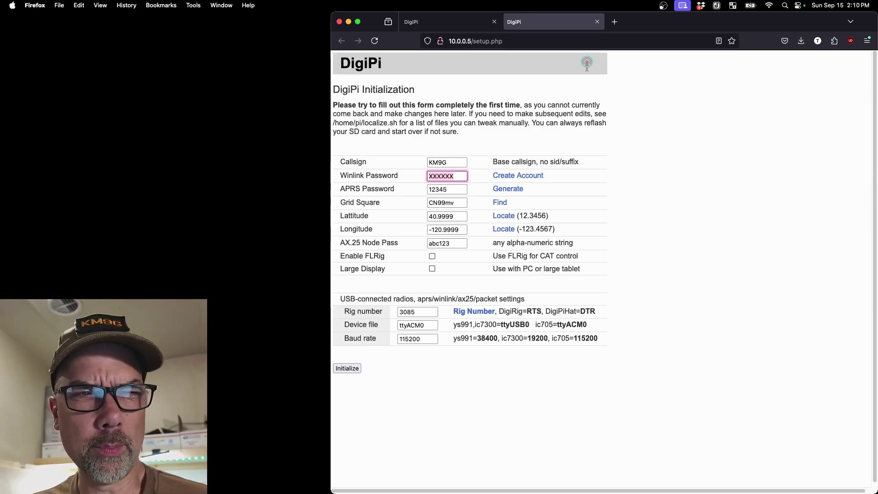
pyautogui.press('Tab')
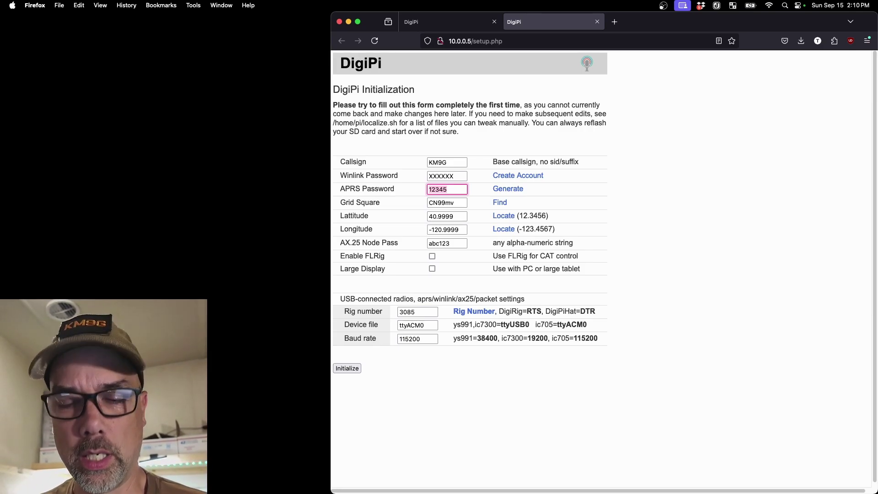
pyautogui.press('Tab')
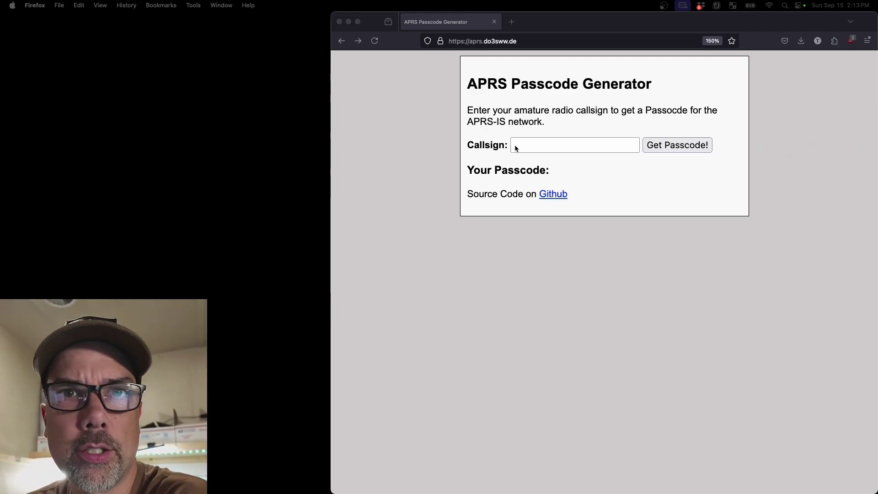
# Generate and select the APRS passcode for the operator's callsign
pyautogui.click(529, 144)
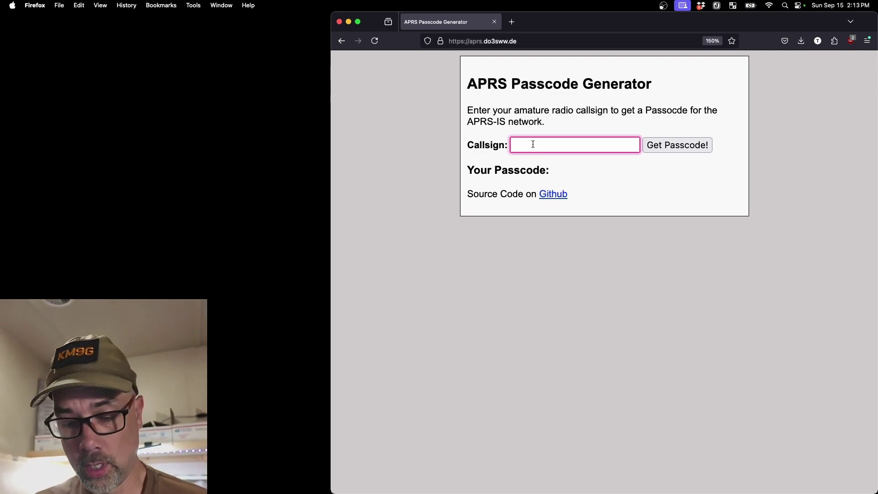
pyautogui.write('KM9G')
pyautogui.press('Tab')
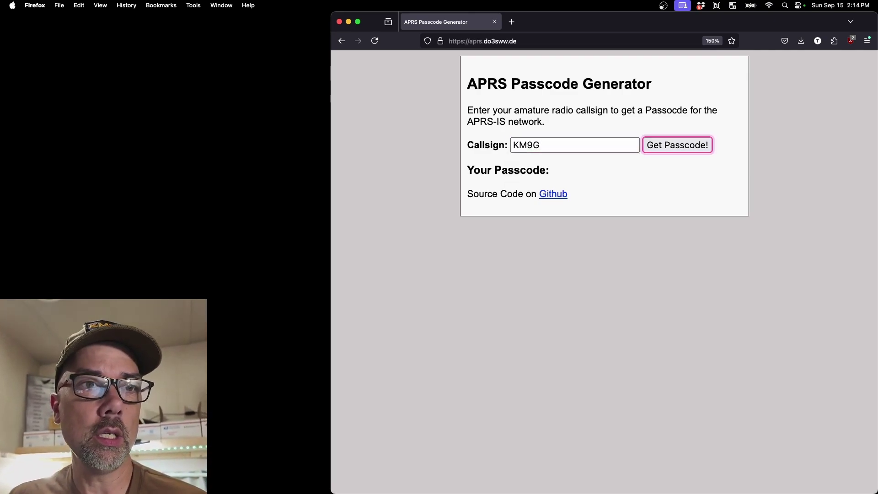
pyautogui.press('Return')
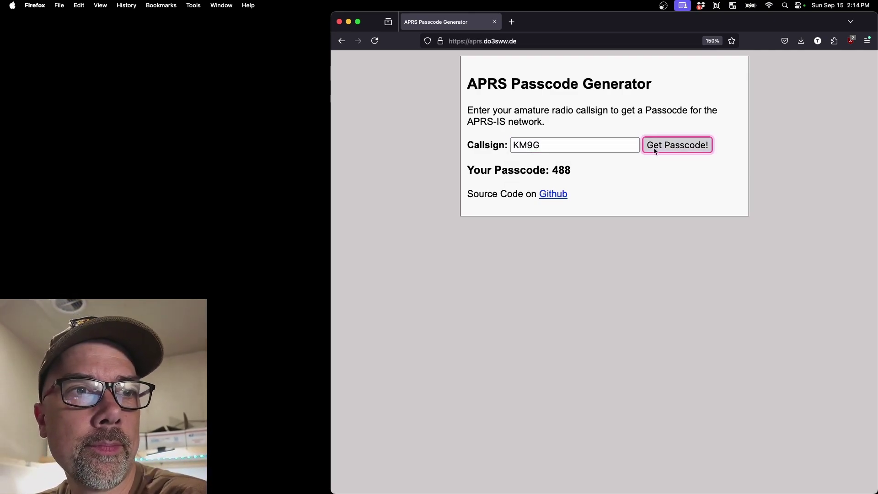
pyautogui.moveTo(578, 169); pyautogui.dragTo(551, 170)
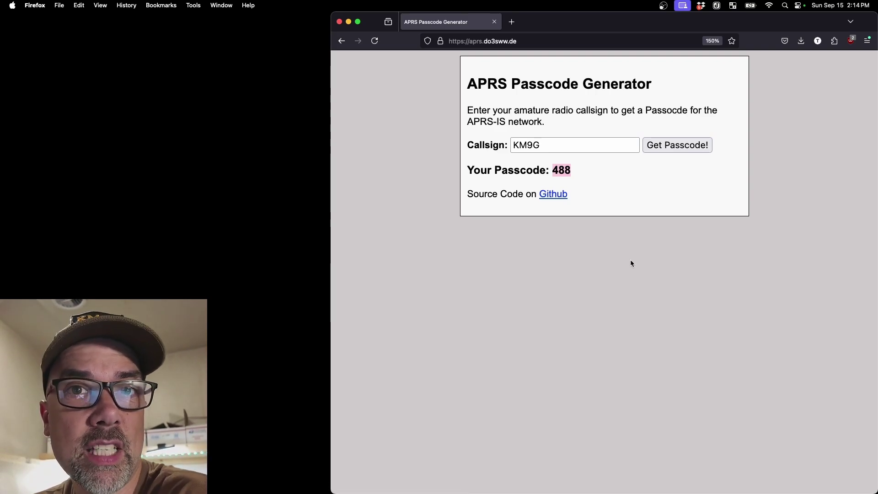
# Generate passcodes for two more callsigns, then select the setup form's AX.25 node password
pyautogui.press('Tab')
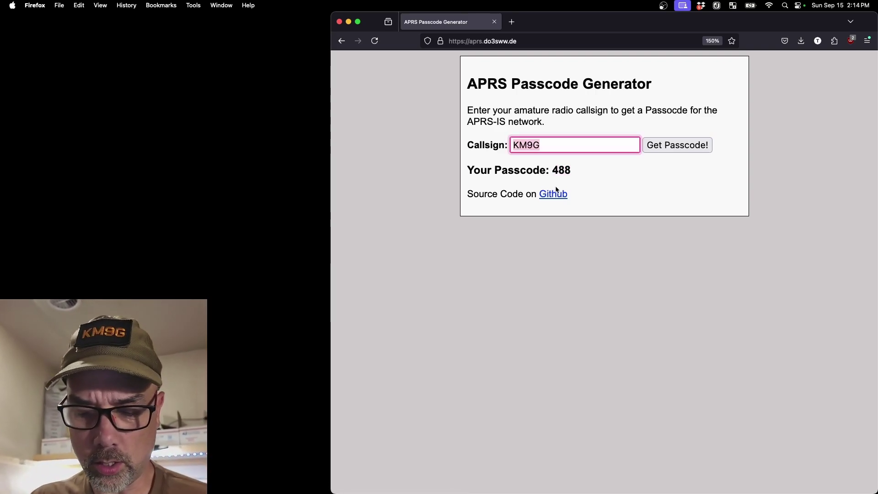
pyautogui.write('KM6LYW')
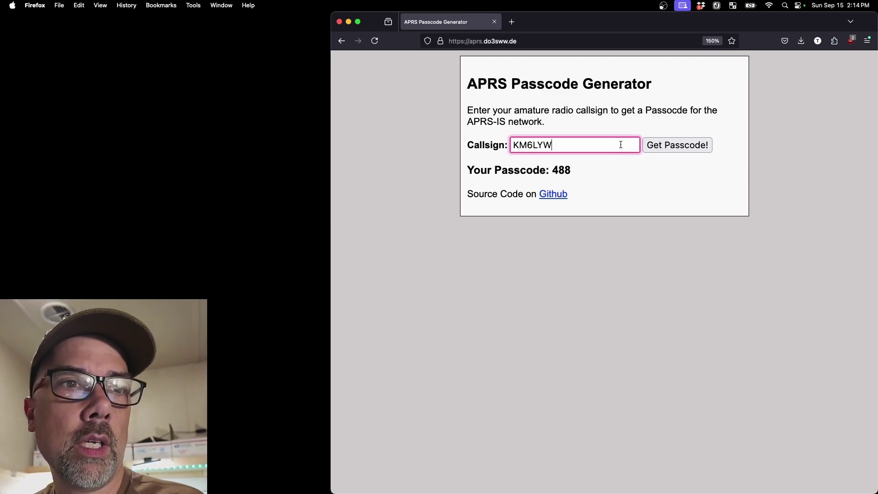
pyautogui.click(659, 144)
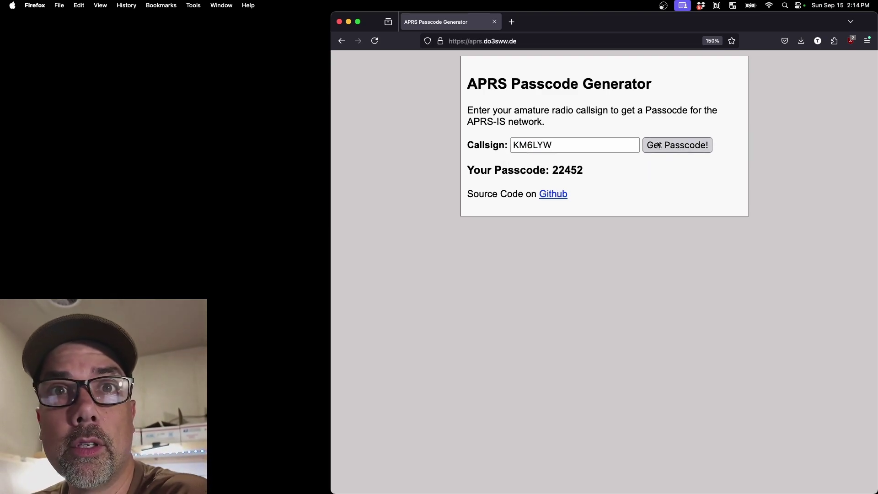
pyautogui.moveTo(553, 145); pyautogui.dragTo(483, 145)
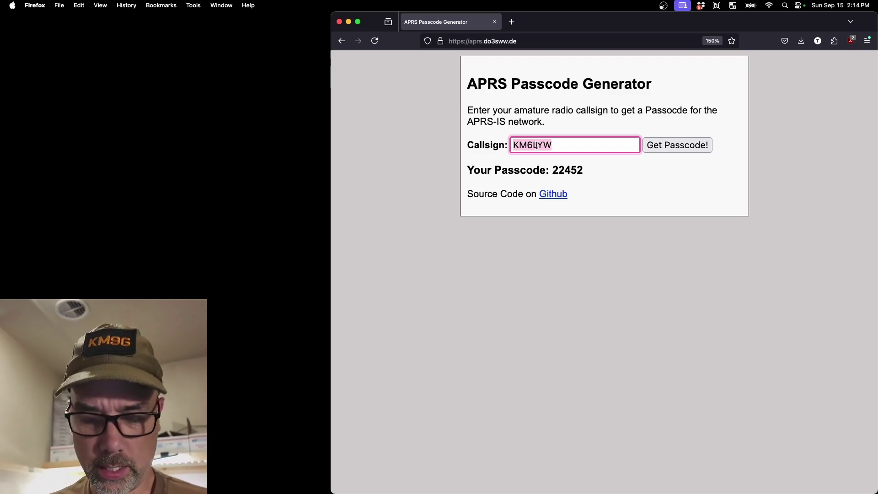
pyautogui.write('KT0ADS')
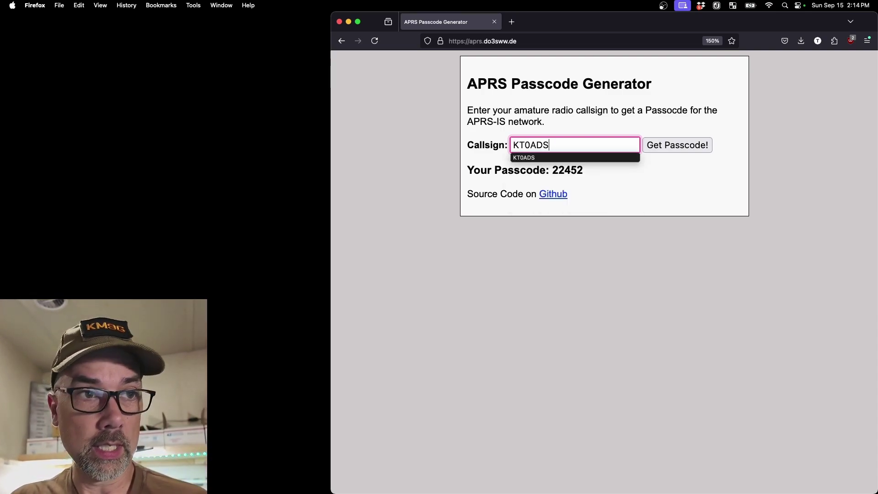
pyautogui.press('Tab')
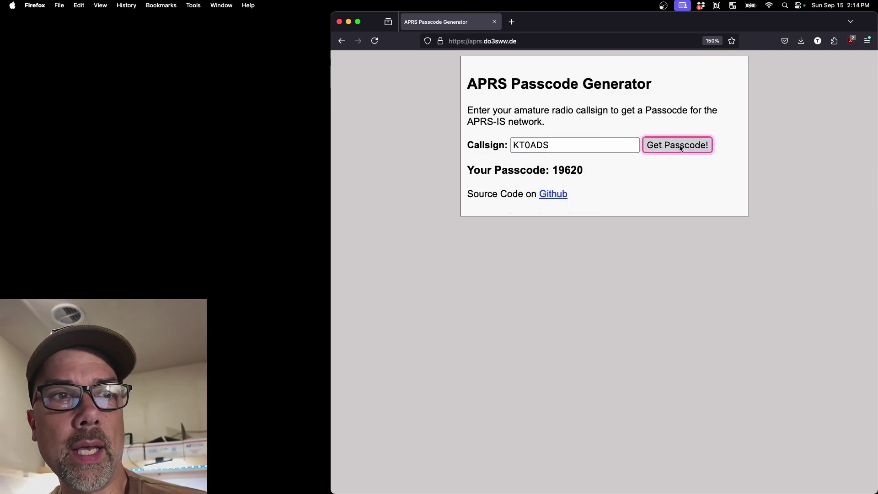
pyautogui.moveTo(585, 170); pyautogui.dragTo(554, 170)
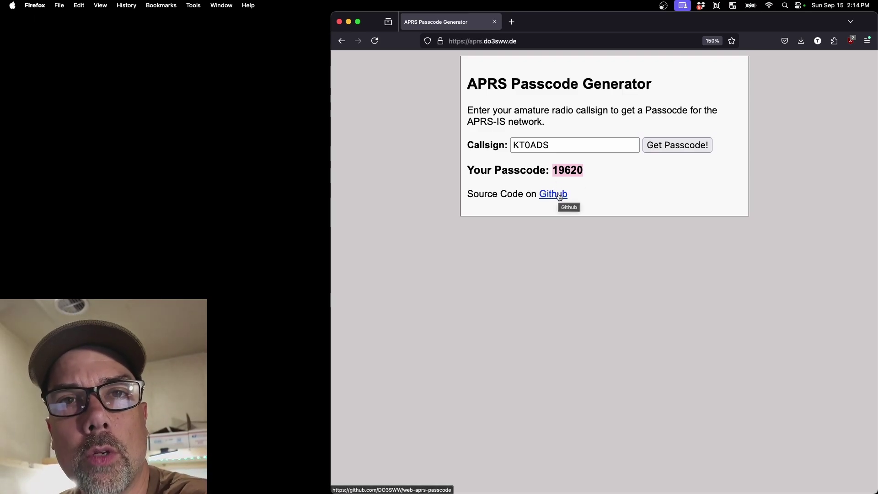
pyautogui.click(612, 183)
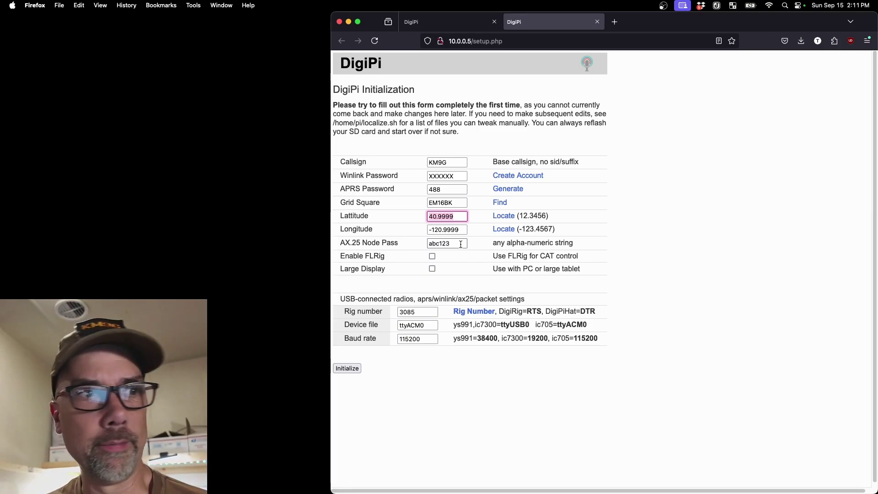
pyautogui.moveTo(461, 244); pyautogui.dragTo(420, 242)
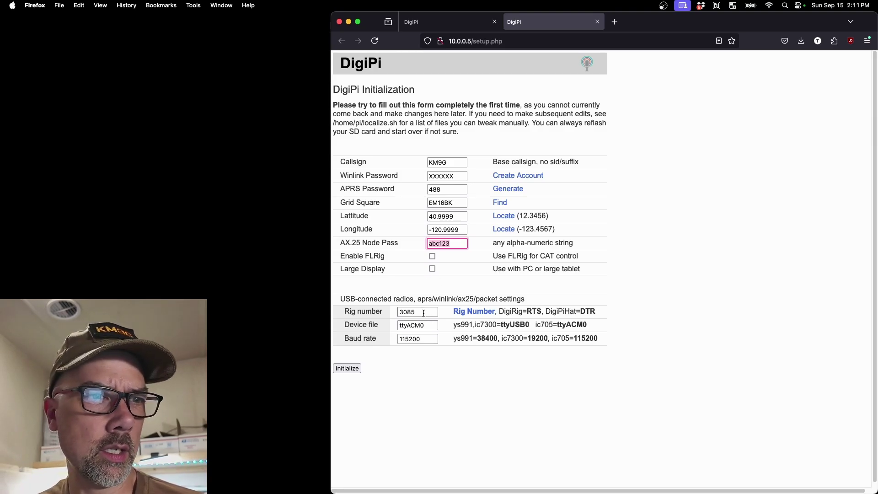
# Set rig number RTS, device ttyUSB0 and baud rate 38400, then submit the initialization
pyautogui.moveTo(423, 311); pyautogui.dragTo(377, 307)
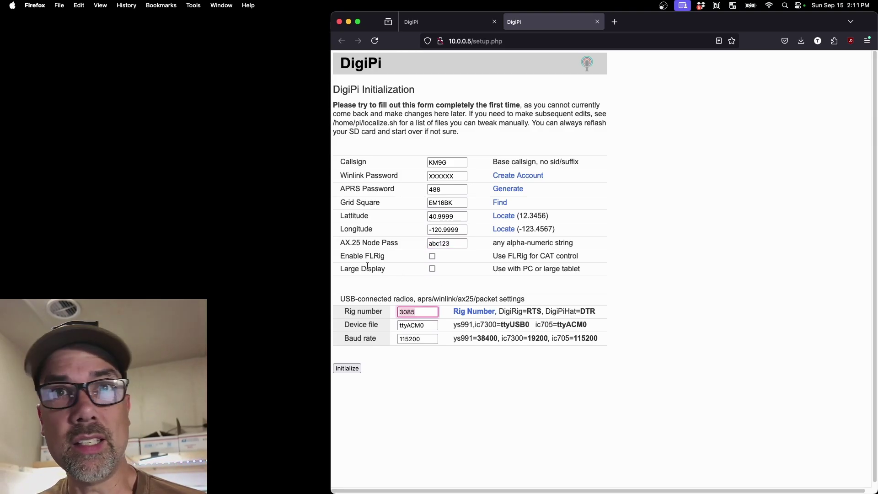
pyautogui.write('RTS')
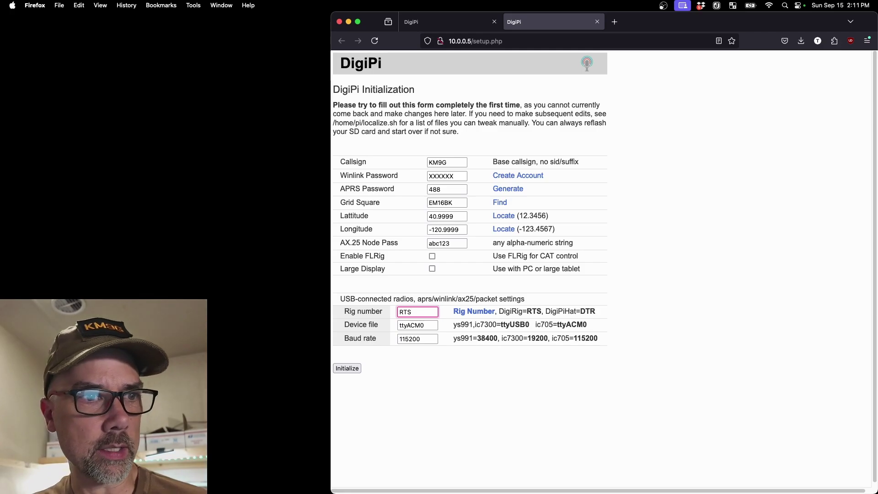
pyautogui.moveTo(406, 322); pyautogui.dragTo(384, 326)
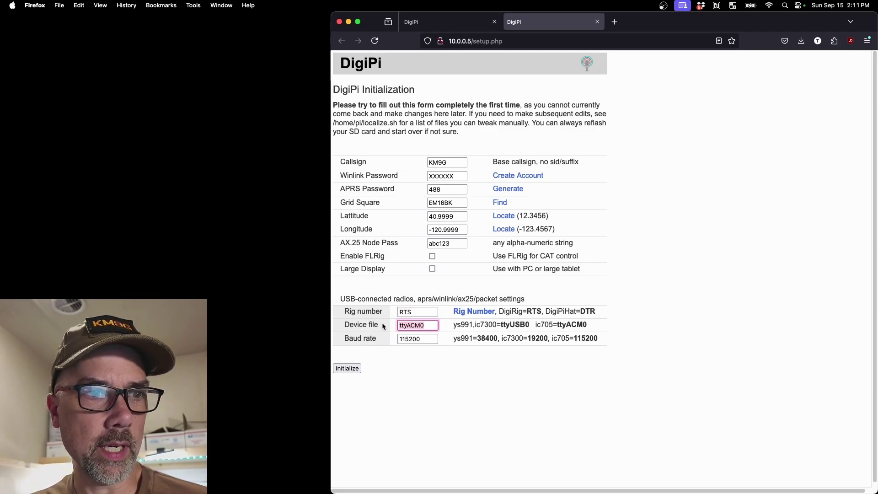
pyautogui.write('ttyUSB0')
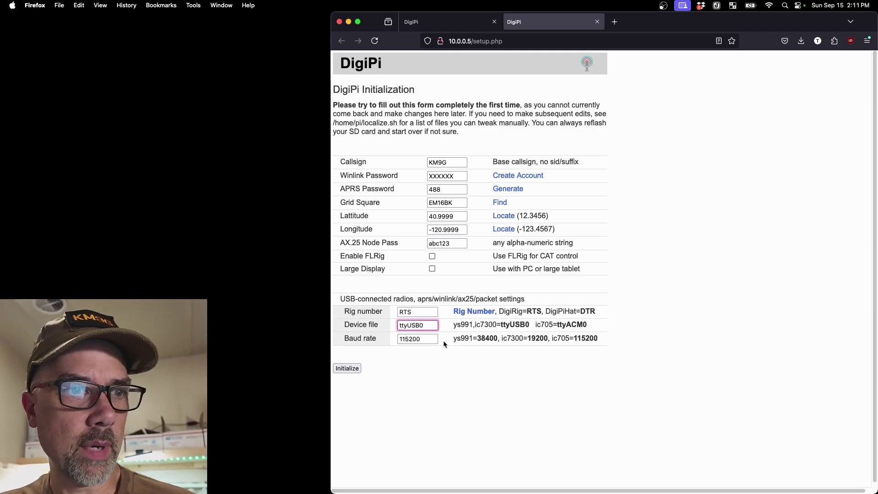
pyautogui.moveTo(432, 337); pyautogui.dragTo(397, 338)
pyautogui.write('38400')
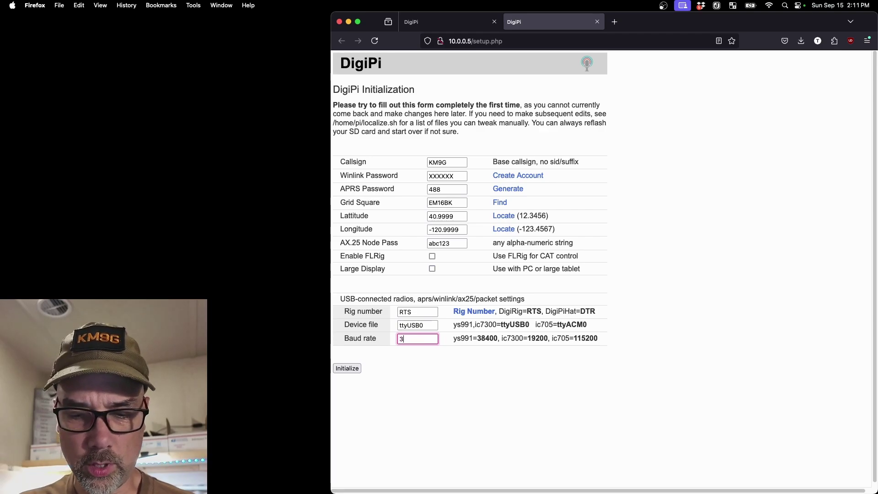
pyautogui.click(346, 371)
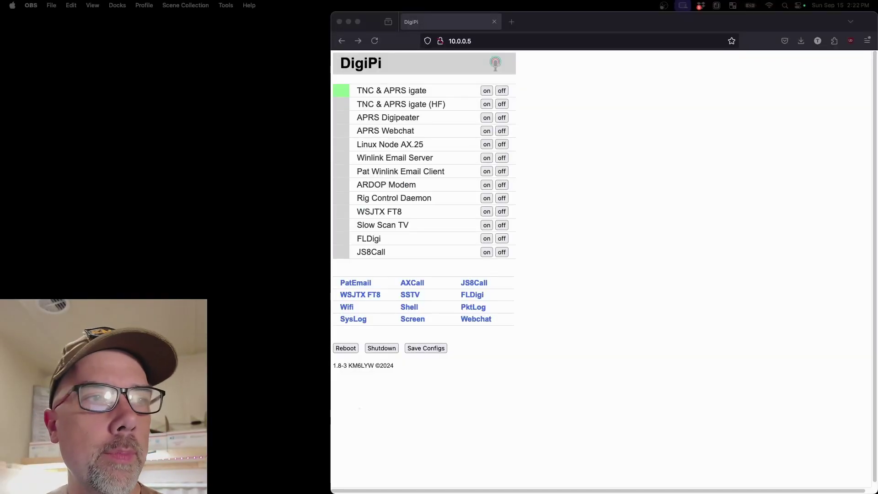
# Switch the APRS Webchat service on
pyautogui.click(486, 132)
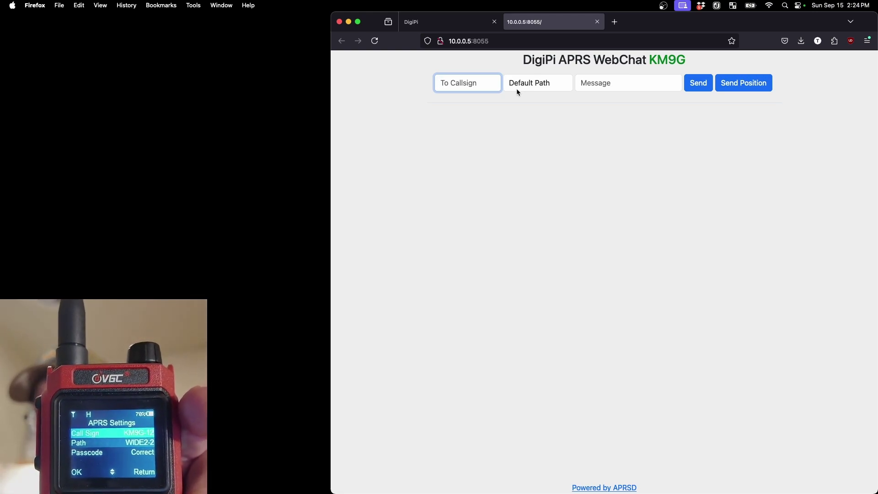
# Send 'Hello TO!' to the handheld's callsign over the WIDE1-1,WIDE2-1 path
pyautogui.write('KM')
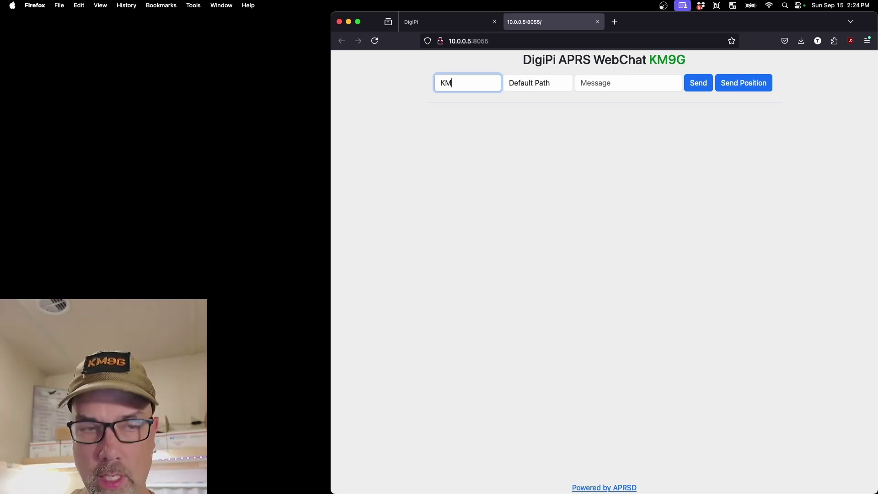
pyautogui.write('12')
pyautogui.press('Tab')
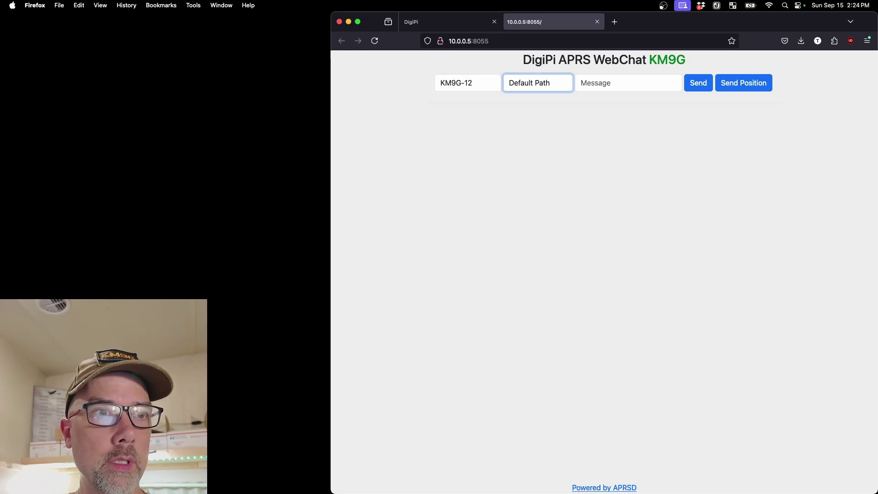
pyautogui.click(529, 82)
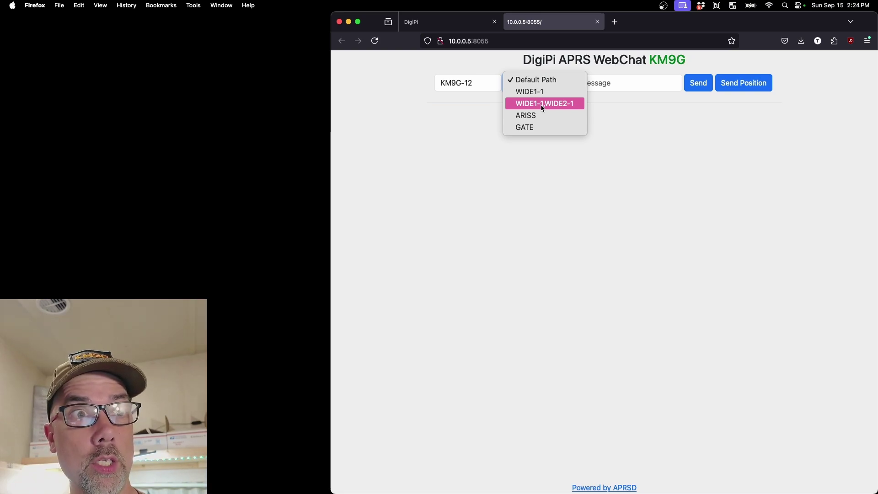
pyautogui.click(542, 104)
pyautogui.click(601, 82)
pyautogui.write('Hello TO!')
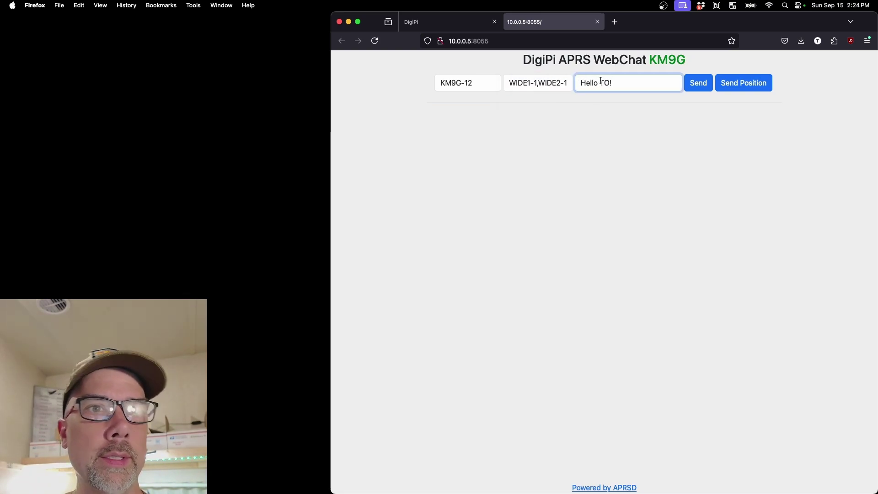
pyautogui.click(707, 90)
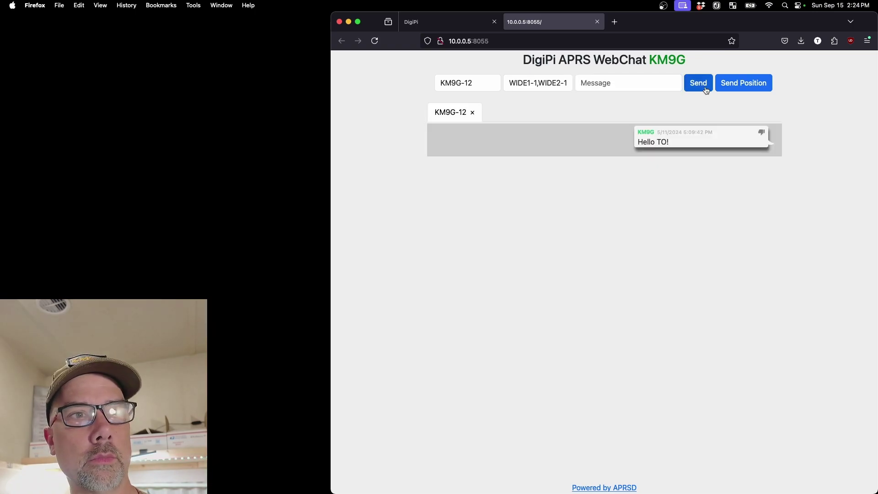